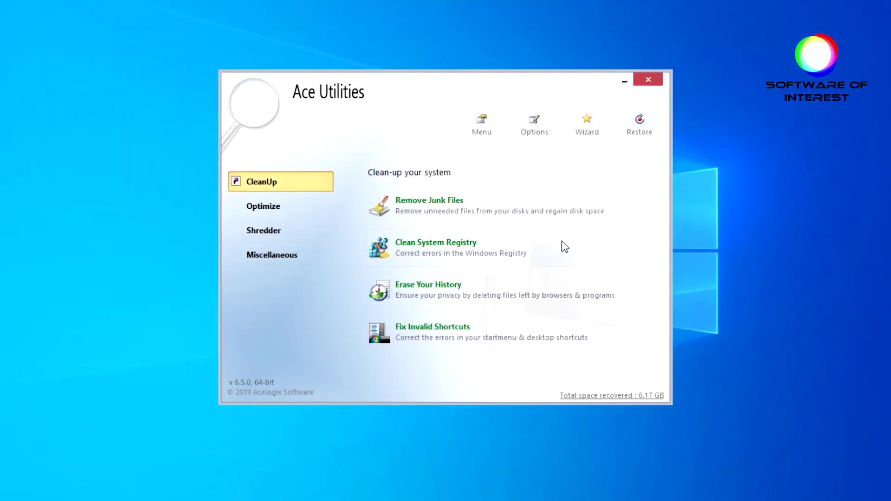
Open the Clean System Registry tool and try to include ActiveX & COM in the scan options.
{"action": "left_click", "coordinate": [564, 246]}
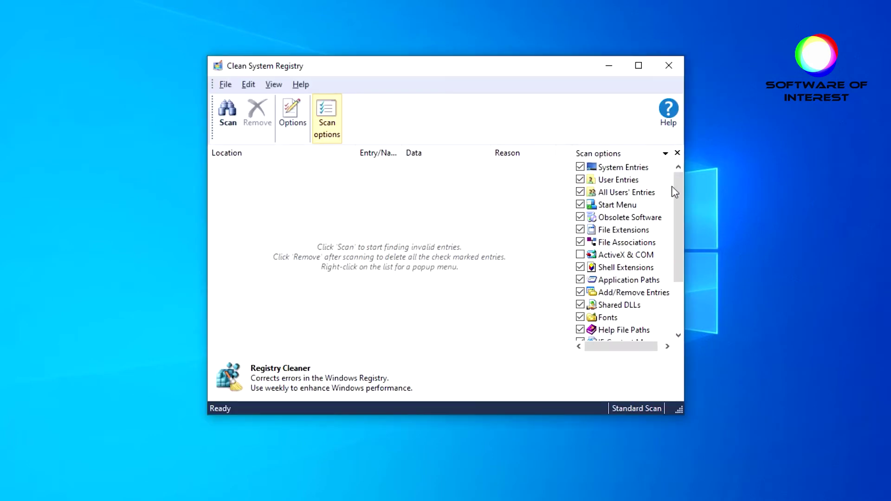
{"action": "left_click_drag", "start_coordinate": [675, 187], "coordinate": [688, 164]}
{"action": "left_click", "coordinate": [666, 153]}
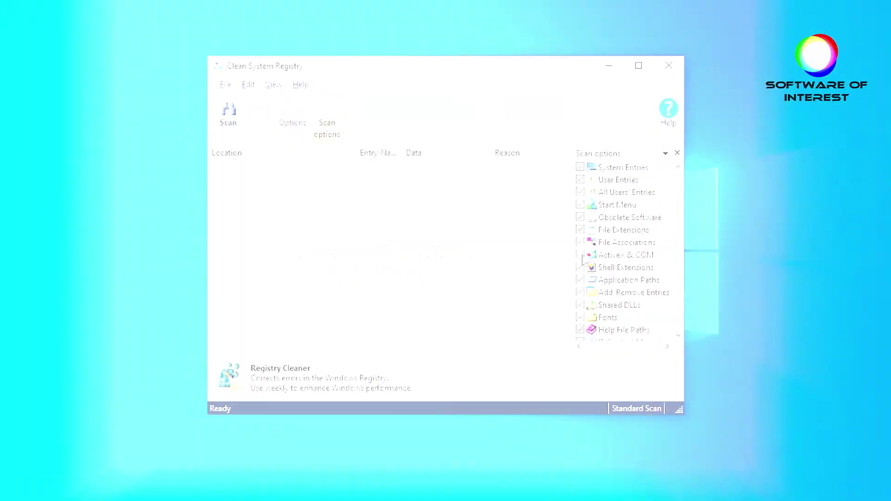
{"action": "left_click", "coordinate": [583, 258]}
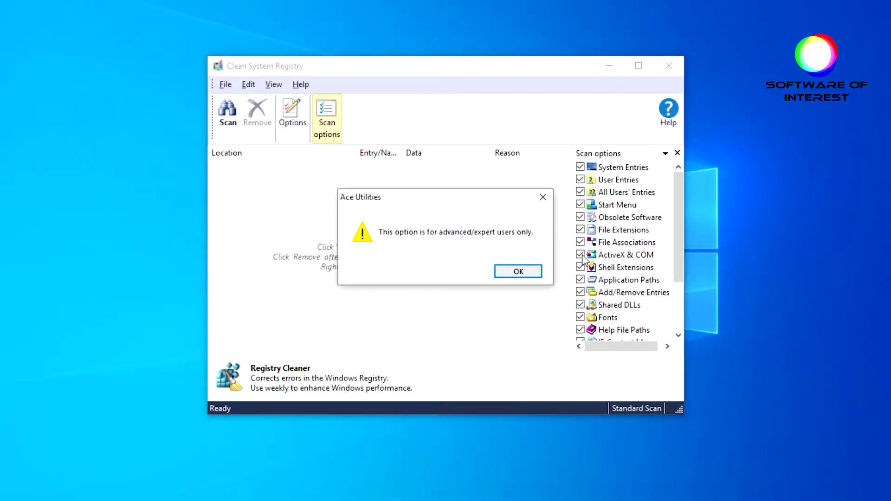
{"action": "left_click", "coordinate": [516, 271]}
Set the registry cleaner's scanning method to Thorough.
{"action": "left_click", "coordinate": [293, 111]}
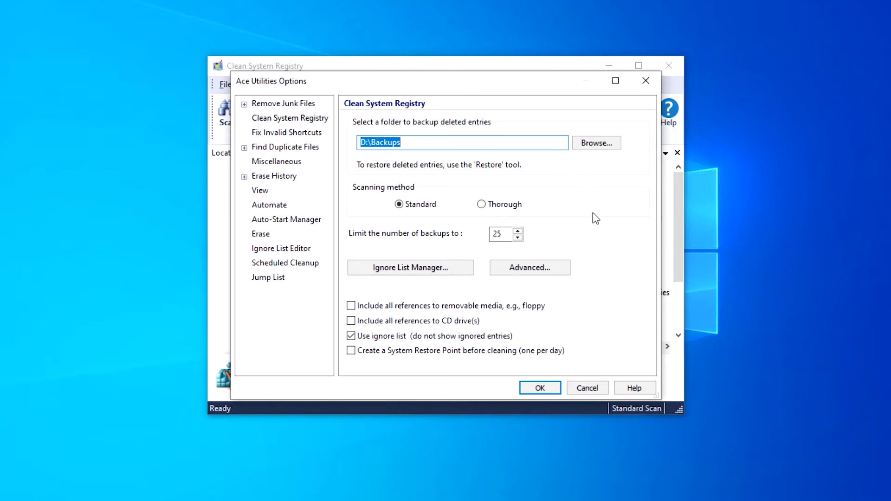
{"action": "left_click", "coordinate": [481, 204]}
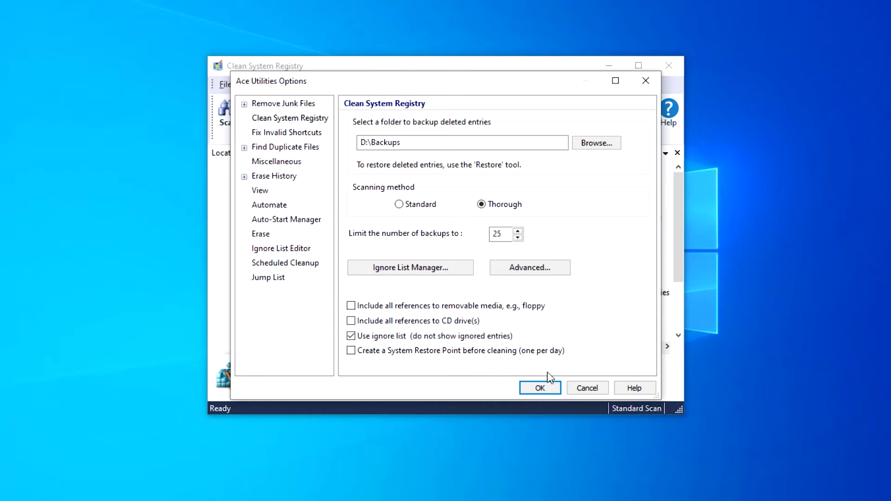
{"action": "left_click", "coordinate": [532, 387]}
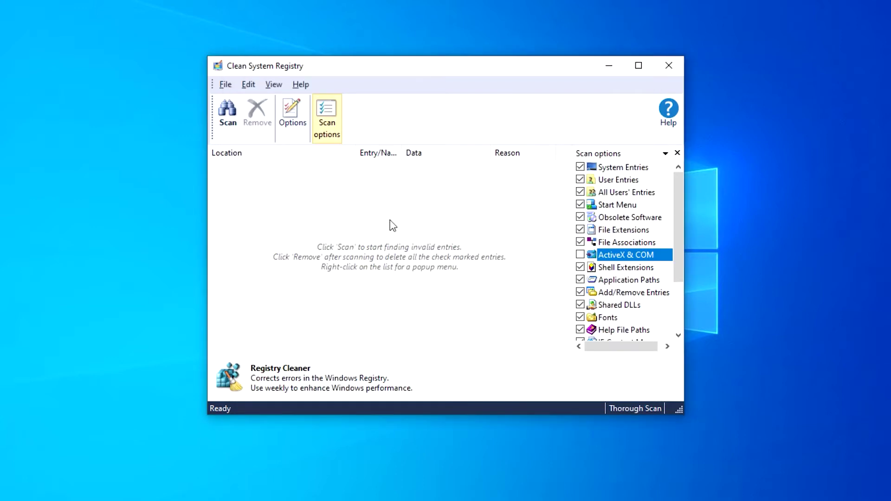
Scan the Windows Registry and remove all the errors found.
{"action": "left_click", "coordinate": [227, 113]}
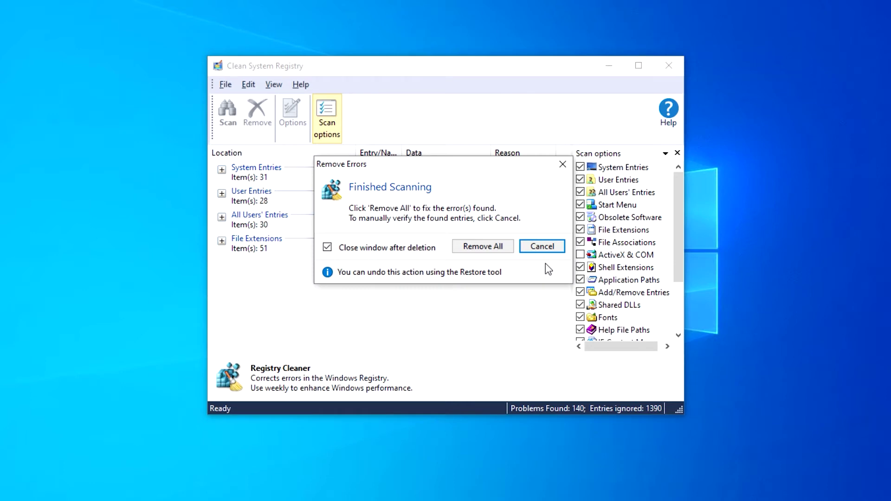
{"action": "left_click", "coordinate": [503, 246]}
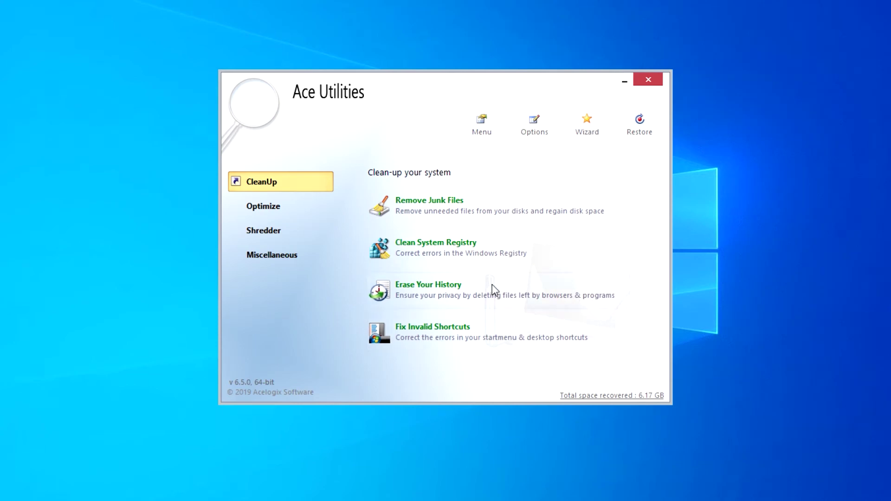
Open Erase Your History, review the Windows cleaning options and execute the marked ones.
{"action": "left_click", "coordinate": [493, 286]}
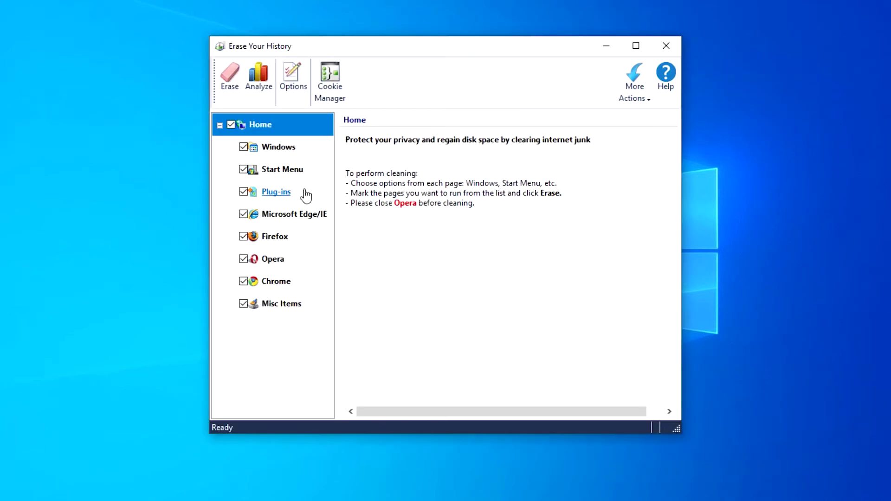
{"action": "left_click", "coordinate": [275, 149]}
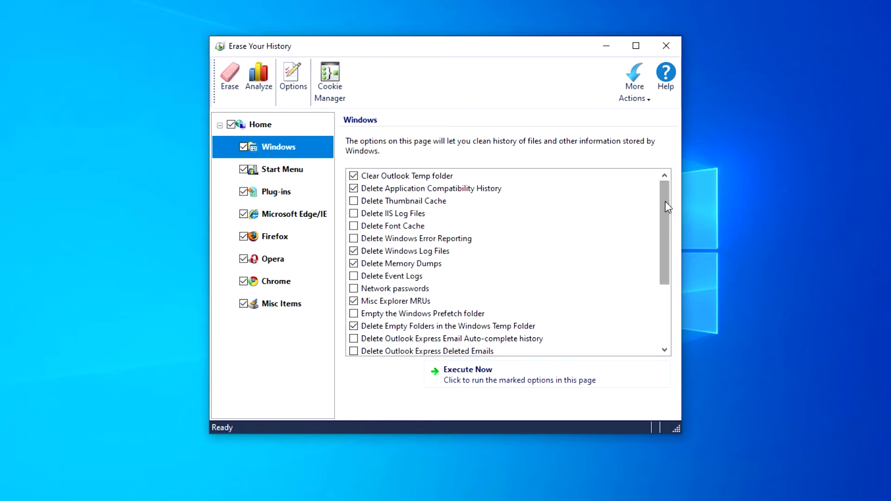
{"action": "left_click_drag", "start_coordinate": [665, 201], "coordinate": [674, 241]}
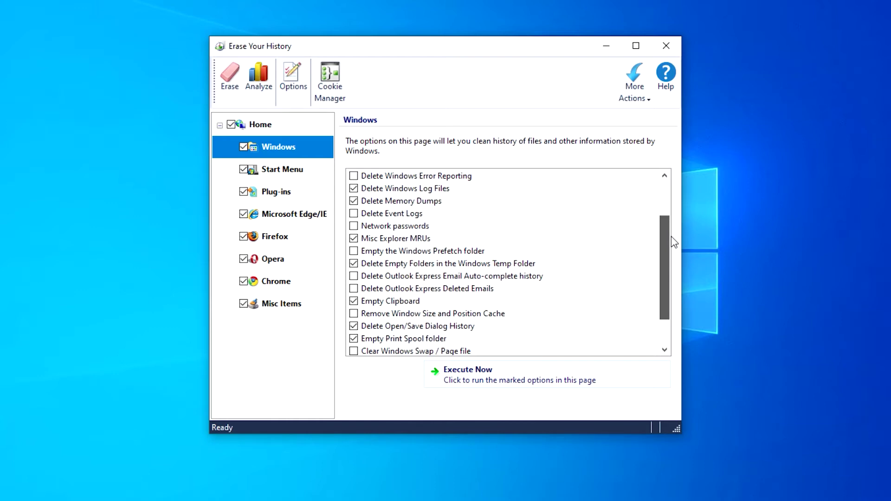
{"action": "left_click_drag", "start_coordinate": [674, 242], "coordinate": [673, 277]}
{"action": "left_click", "coordinate": [551, 378]}
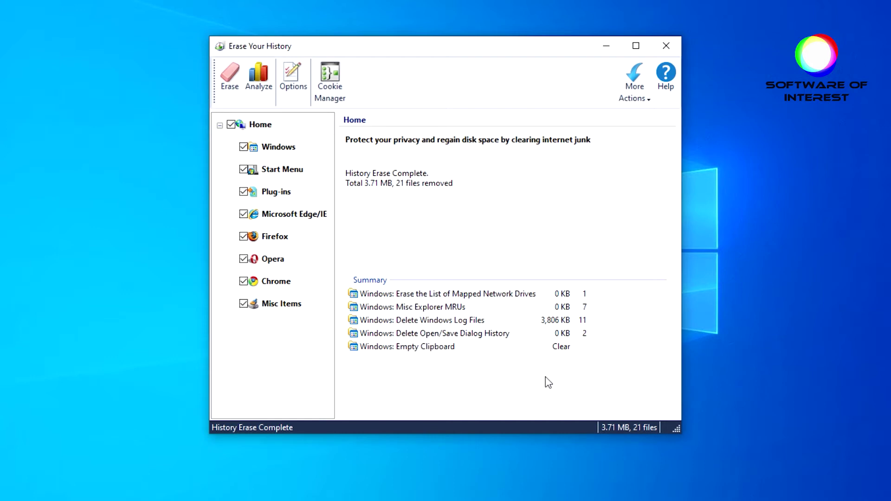
Execute the marked Start Menu history cleaning options.
{"action": "left_click", "coordinate": [307, 178]}
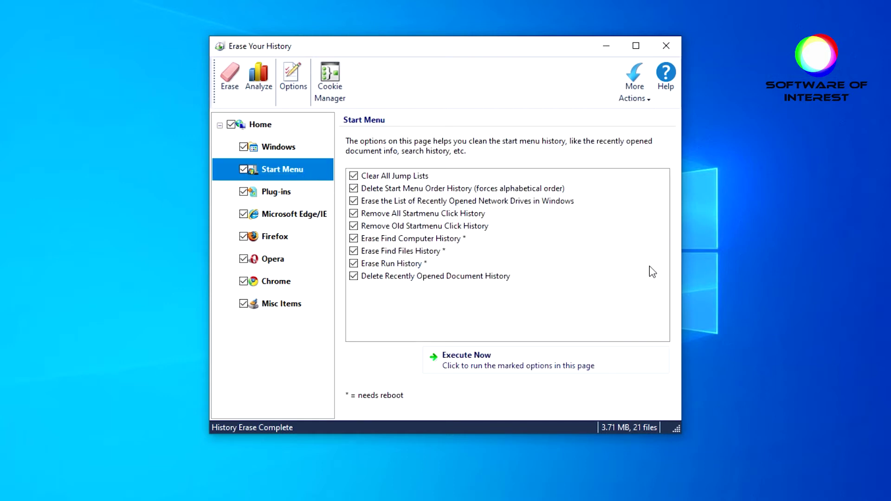
{"action": "left_click", "coordinate": [603, 362]}
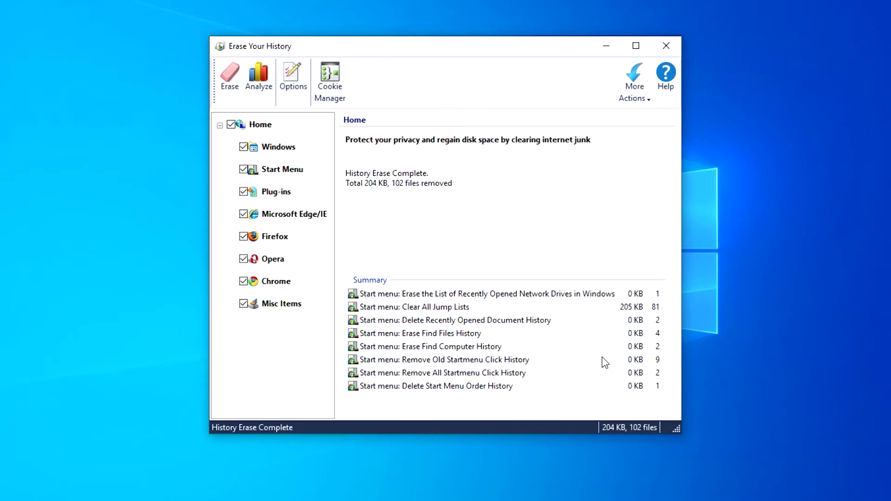
Review the list of application plug-ins and execute the marked ones to erase their usage history.
{"action": "left_click", "coordinate": [301, 197]}
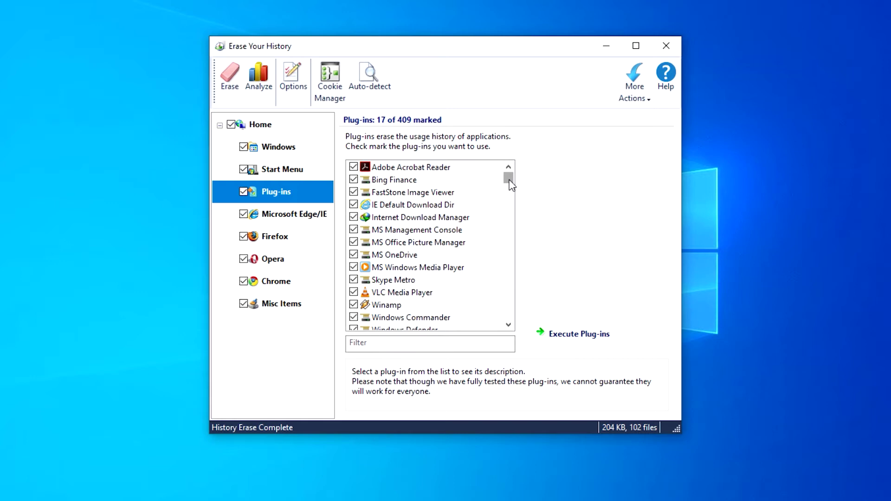
{"action": "left_click_drag", "start_coordinate": [511, 184], "coordinate": [510, 195]}
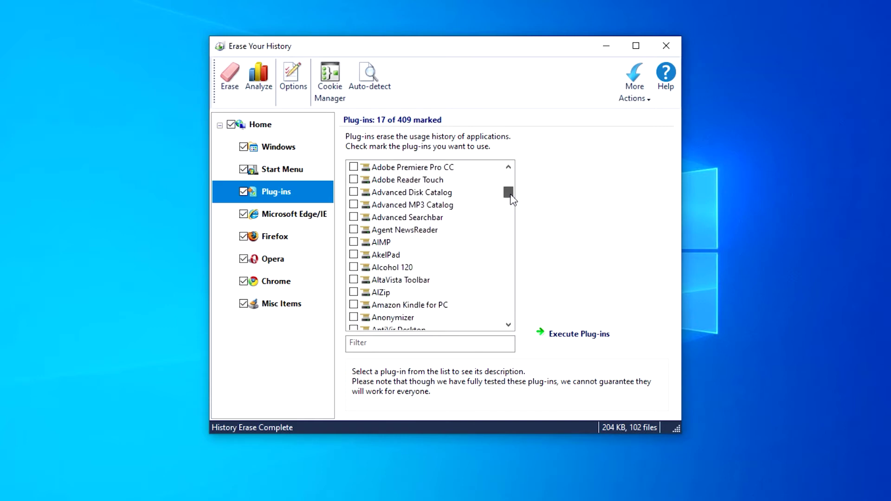
{"action": "left_click_drag", "start_coordinate": [510, 195], "coordinate": [511, 273]}
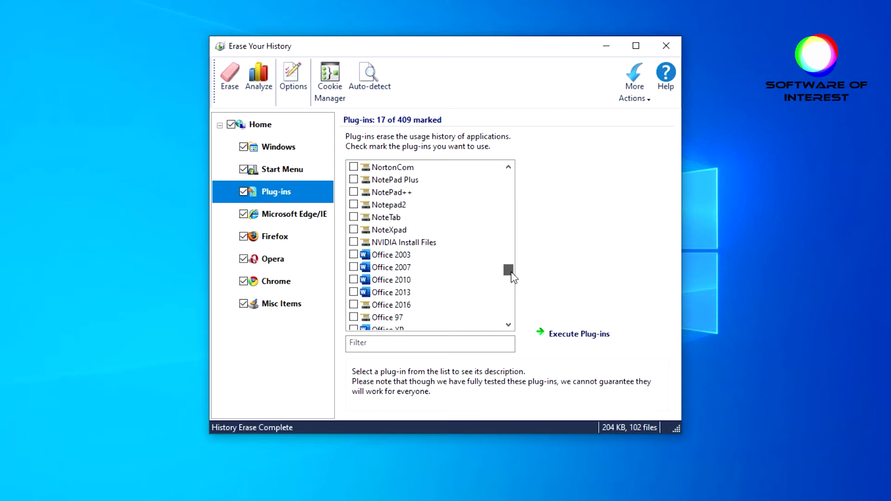
{"action": "left_click_drag", "start_coordinate": [511, 277], "coordinate": [514, 318]}
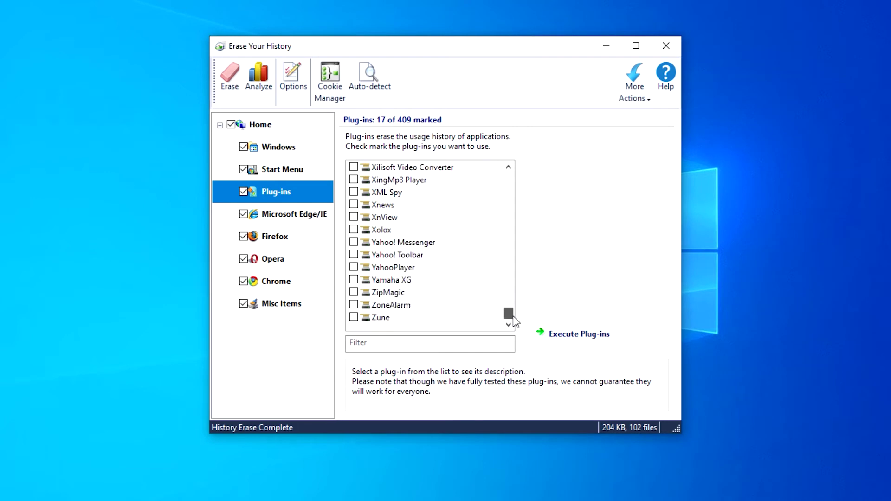
{"action": "left_click", "coordinate": [550, 334]}
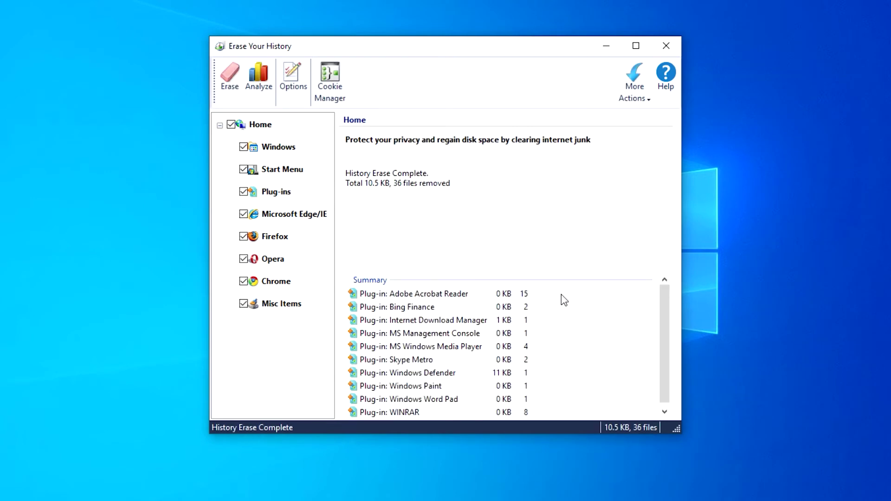
Examine the history cleaning options for Microsoft Edge/IE, Firefox, Opera, Chrome and Misc Items.
{"action": "left_click", "coordinate": [311, 219]}
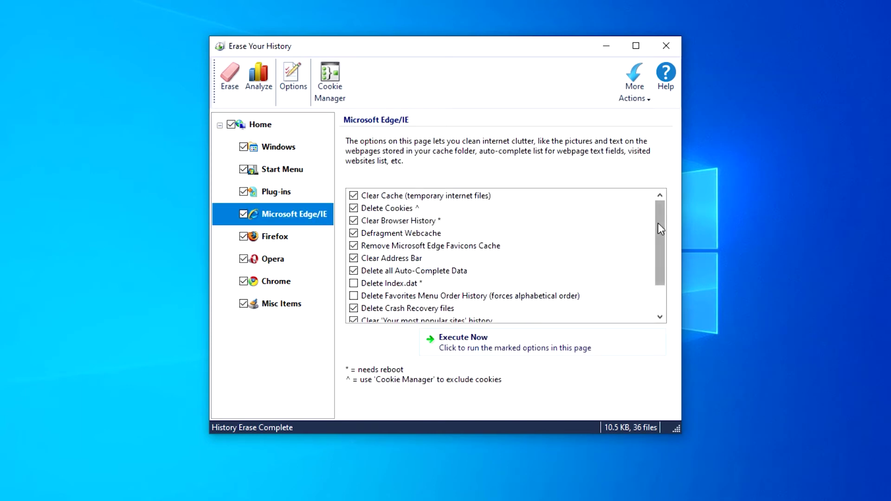
{"action": "left_click_drag", "start_coordinate": [658, 223], "coordinate": [666, 252]}
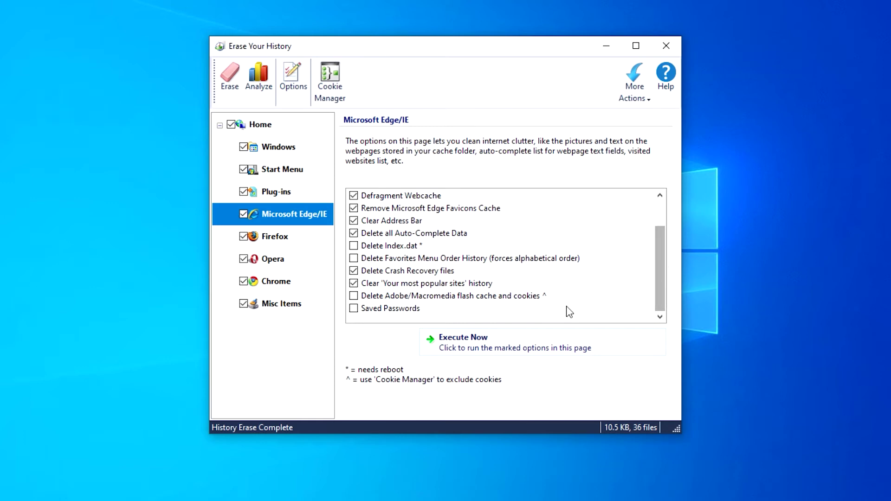
{"action": "left_click", "coordinate": [274, 238]}
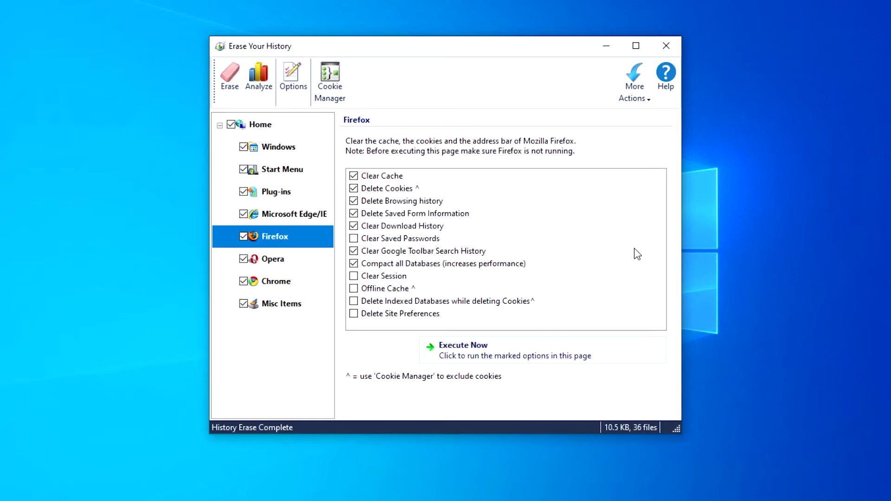
{"action": "left_click", "coordinate": [268, 259]}
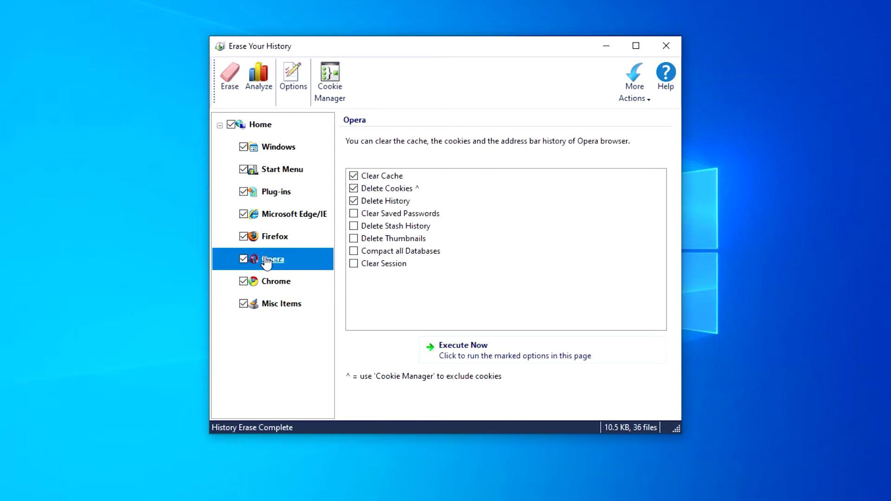
{"action": "left_click", "coordinate": [275, 287]}
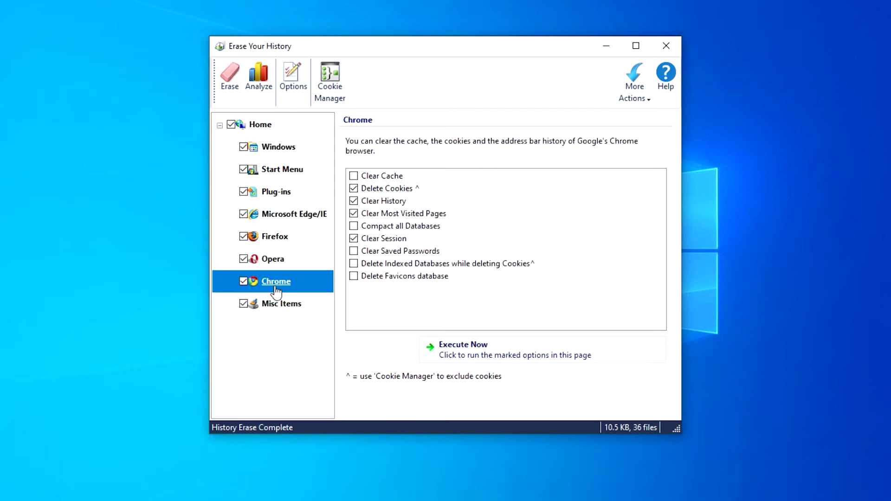
{"action": "left_click", "coordinate": [281, 308]}
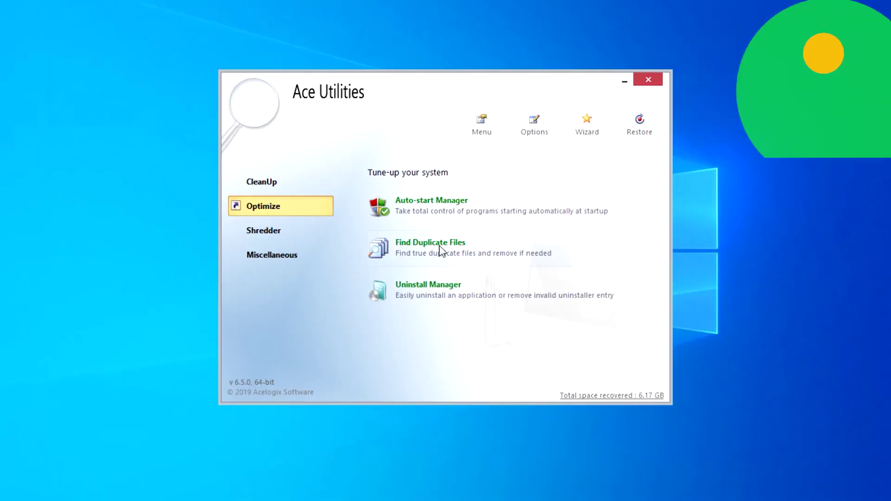
Open Find Duplicate Files and examine the comparison settings and file types in its Default profile.
{"action": "left_click", "coordinate": [384, 253]}
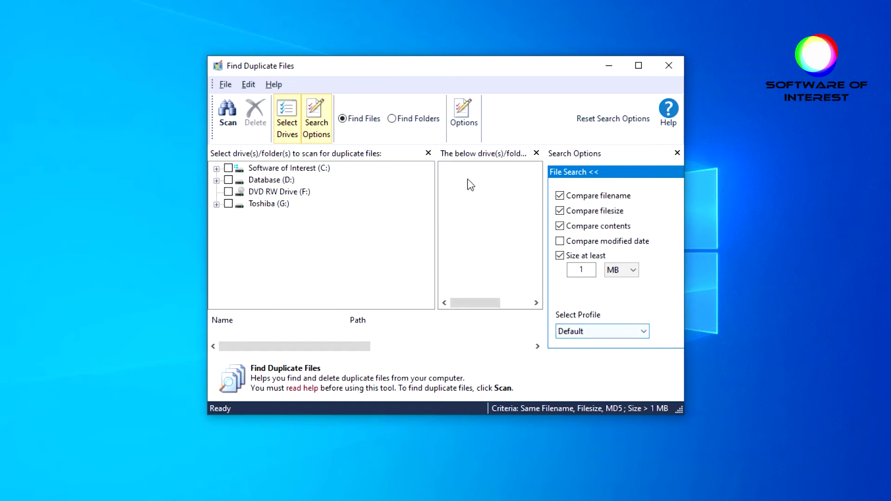
{"action": "left_click", "coordinate": [464, 119]}
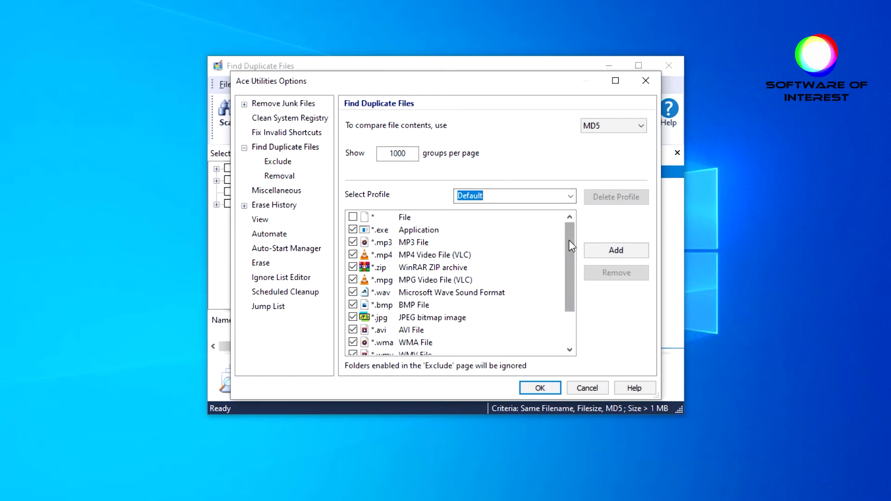
{"action": "left_click_drag", "start_coordinate": [569, 240], "coordinate": [567, 276]}
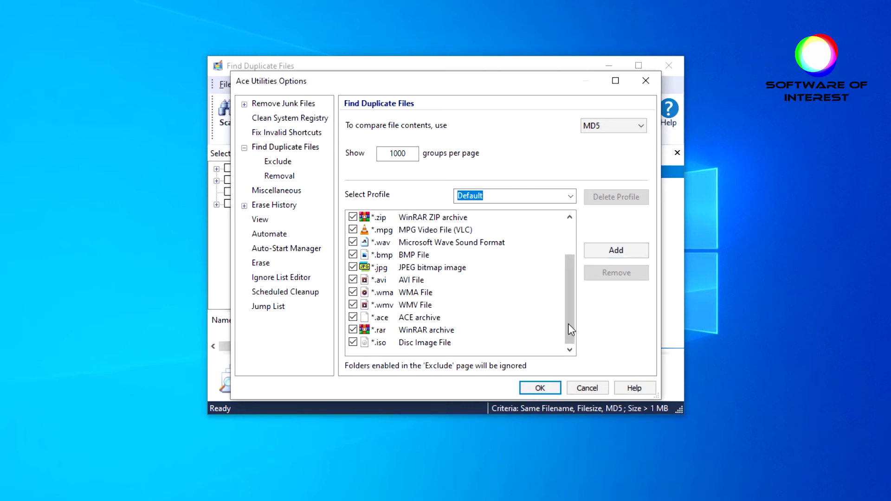
{"action": "left_click", "coordinate": [534, 389]}
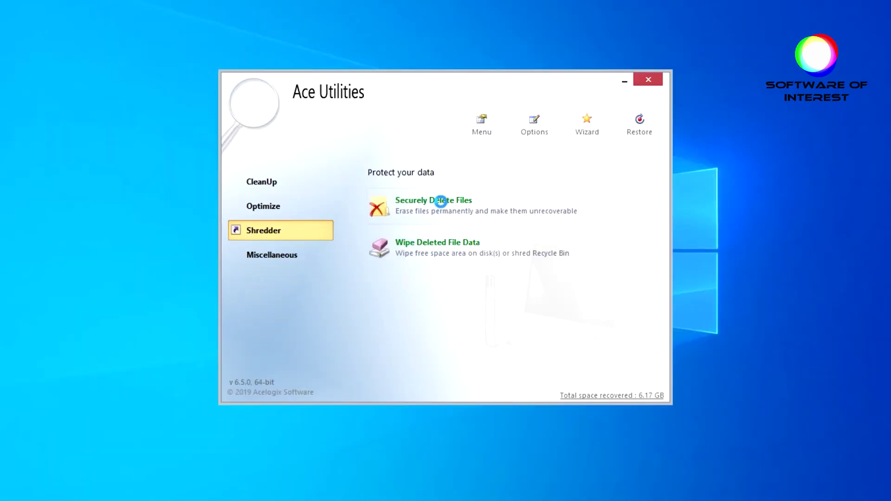
Open Securely Delete Files and examine the wipe methods for files and Recycle Bin and the other erase options.
{"action": "left_click", "coordinate": [437, 201]}
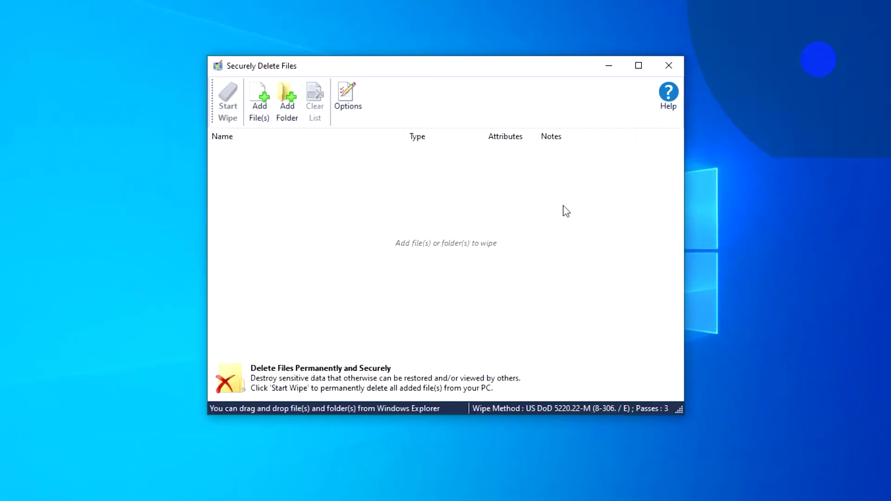
{"action": "left_click", "coordinate": [347, 99]}
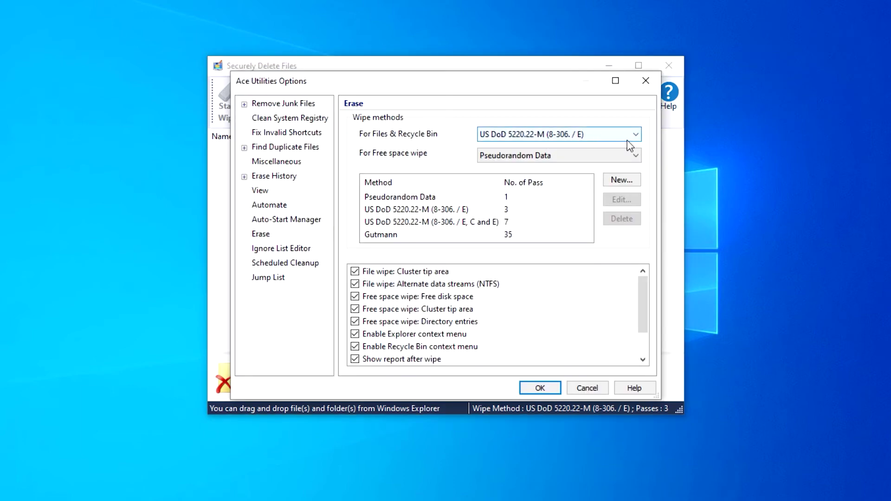
{"action": "left_click", "coordinate": [641, 138]}
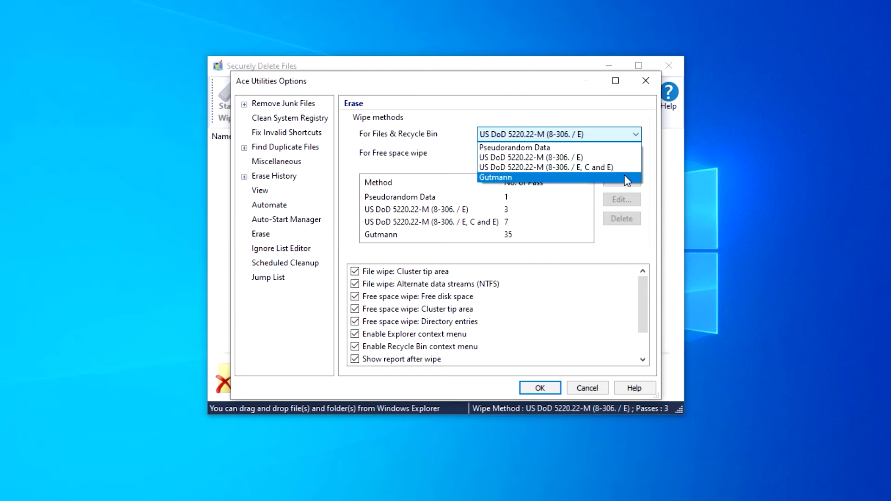
{"action": "left_click", "coordinate": [581, 106]}
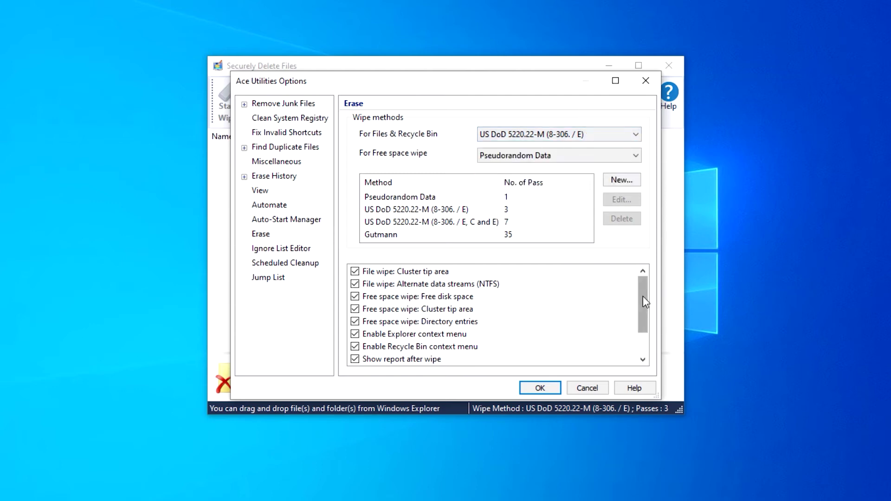
{"action": "left_click_drag", "start_coordinate": [642, 295], "coordinate": [651, 330]}
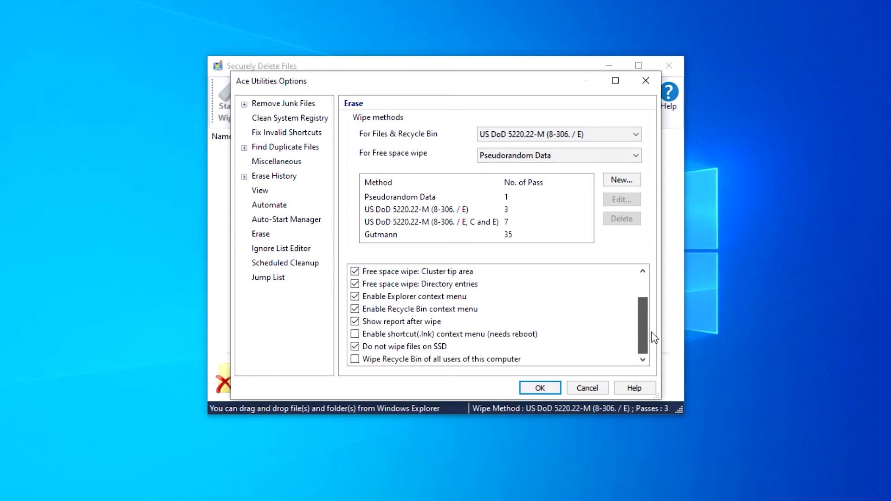
{"action": "left_click_drag", "start_coordinate": [652, 331], "coordinate": [648, 302]}
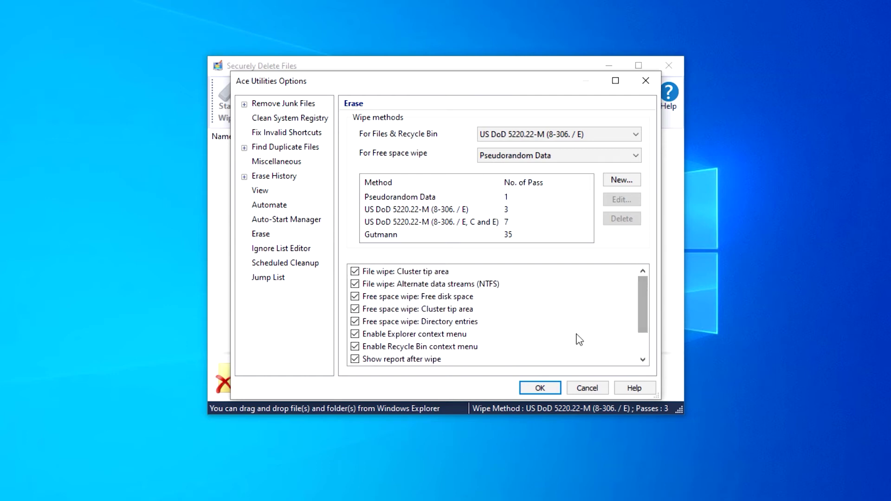
Close the secure file deletion tool and wipe all files in the Recycle Bin with Wipe Deleted File Data.
{"action": "left_click", "coordinate": [539, 388]}
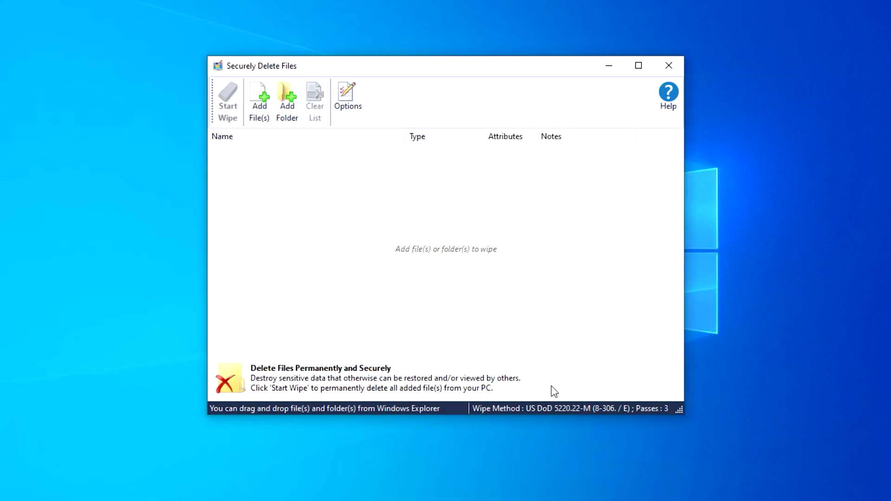
{"action": "left_click", "coordinate": [667, 66]}
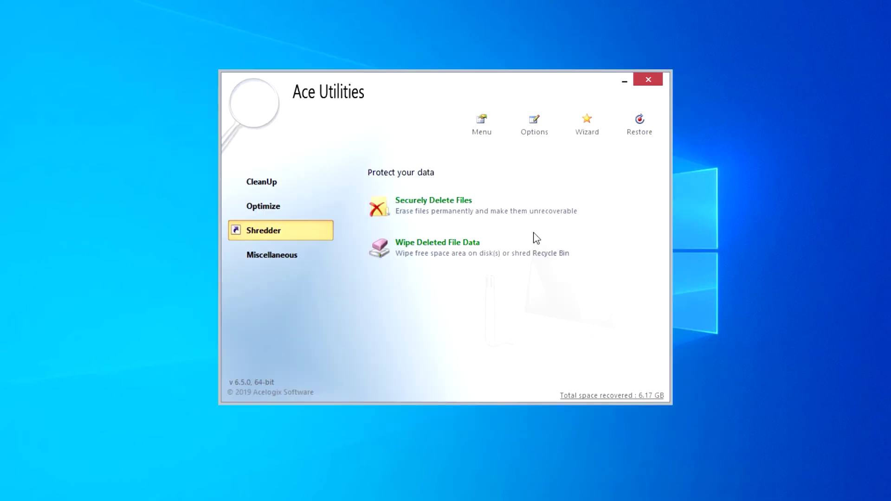
{"action": "left_click", "coordinate": [504, 258]}
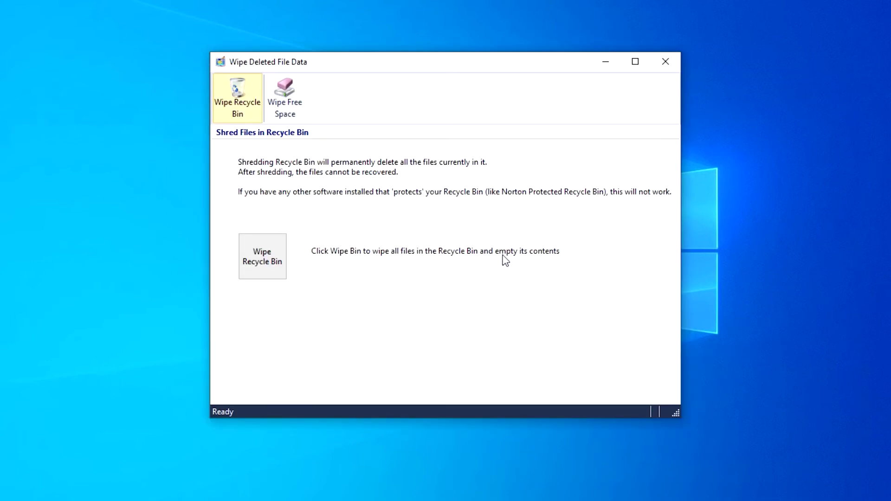
{"action": "left_click", "coordinate": [268, 248]}
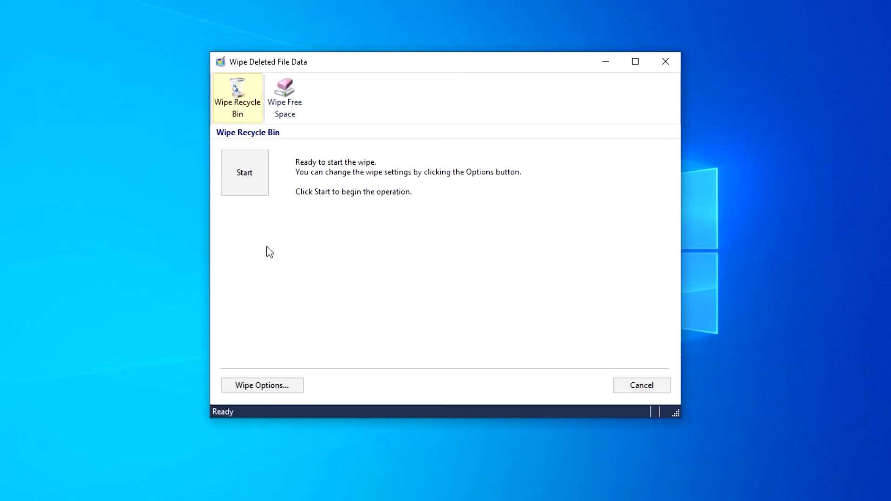
{"action": "left_click", "coordinate": [242, 179]}
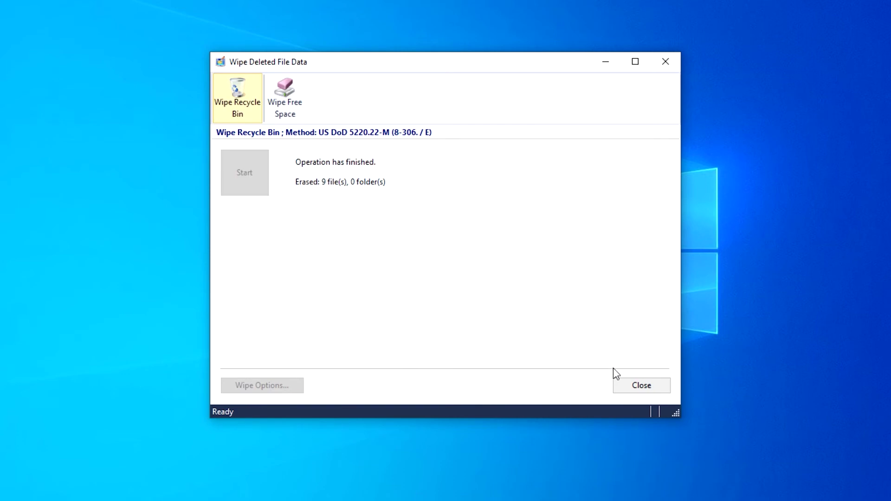
{"action": "left_click", "coordinate": [644, 387]}
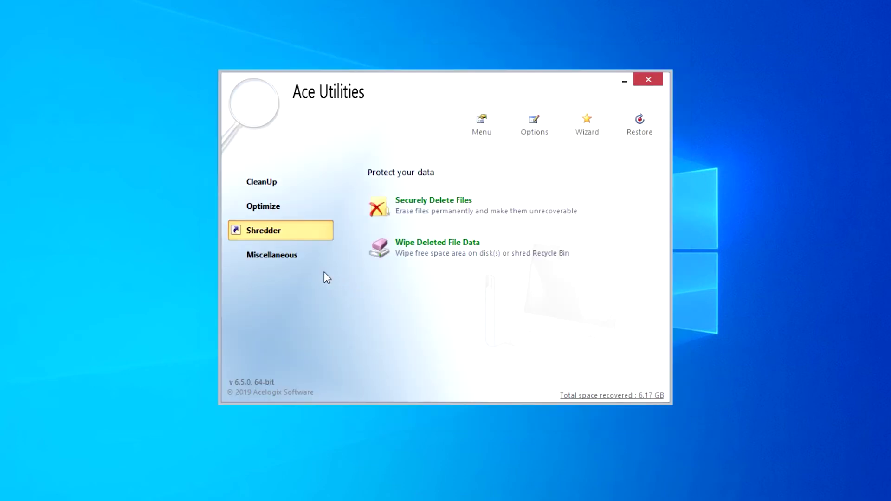
Scan drives C, D and G for empty folders, counting folders with empty subfolders as empty.
{"action": "left_click", "coordinate": [301, 260]}
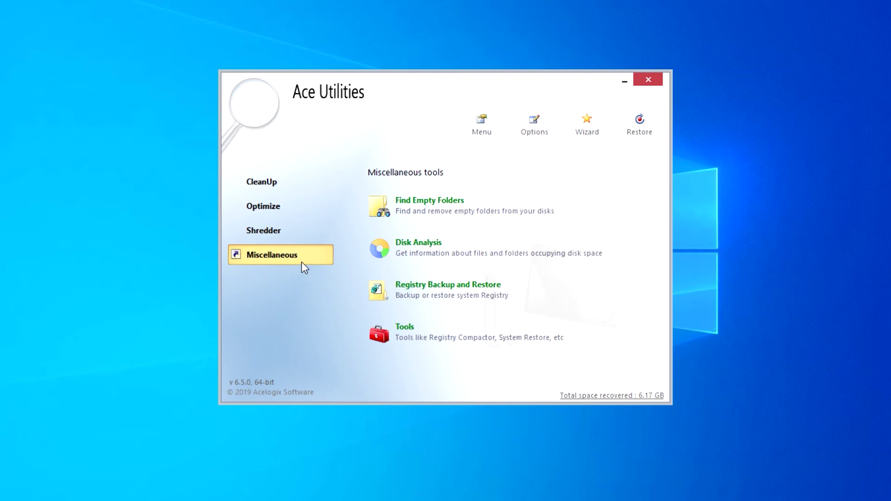
{"action": "left_click", "coordinate": [550, 216]}
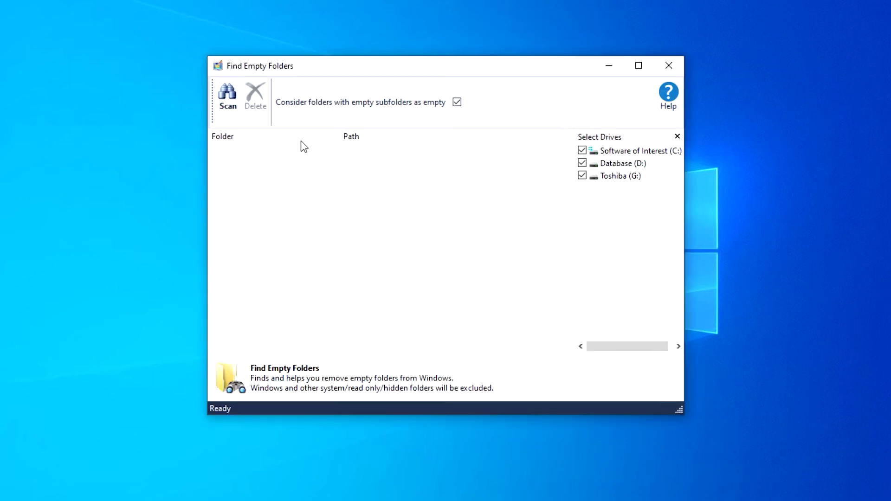
{"action": "left_click", "coordinate": [239, 105]}
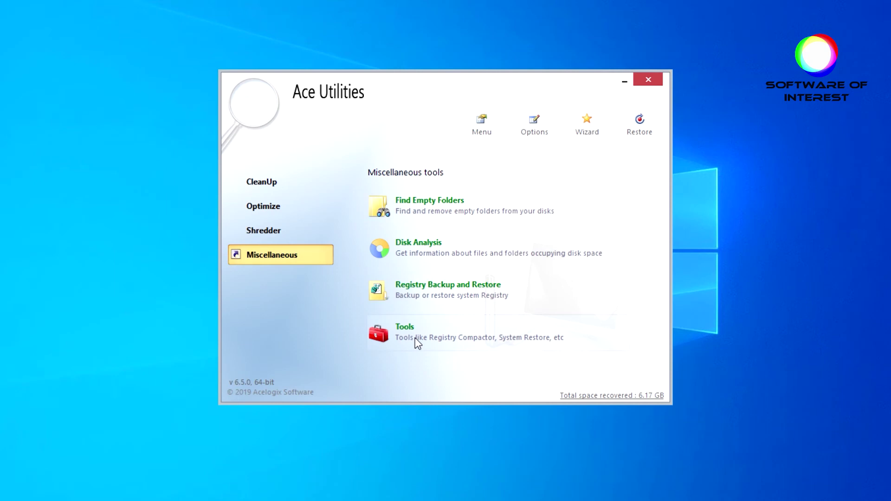
Run Disk Analysis on the Software of Interest (C:) drive to examine how its space is used.
{"action": "left_click", "coordinate": [455, 244]}
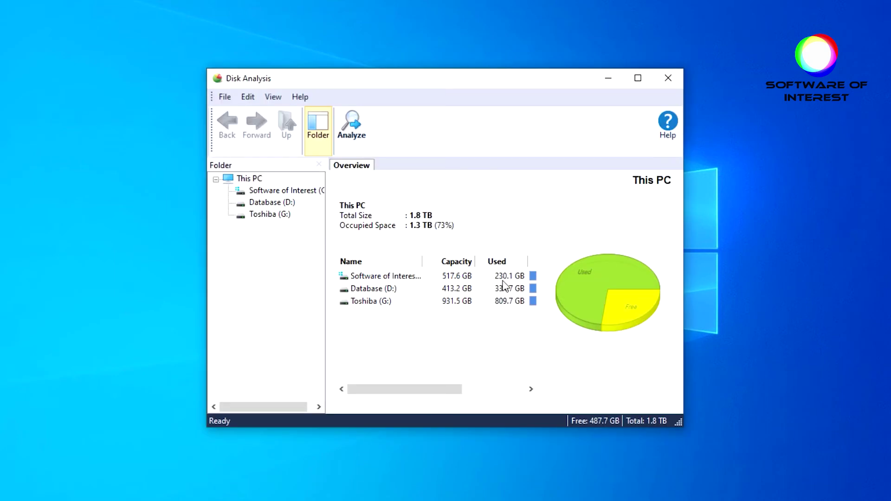
{"action": "left_click", "coordinate": [349, 128]}
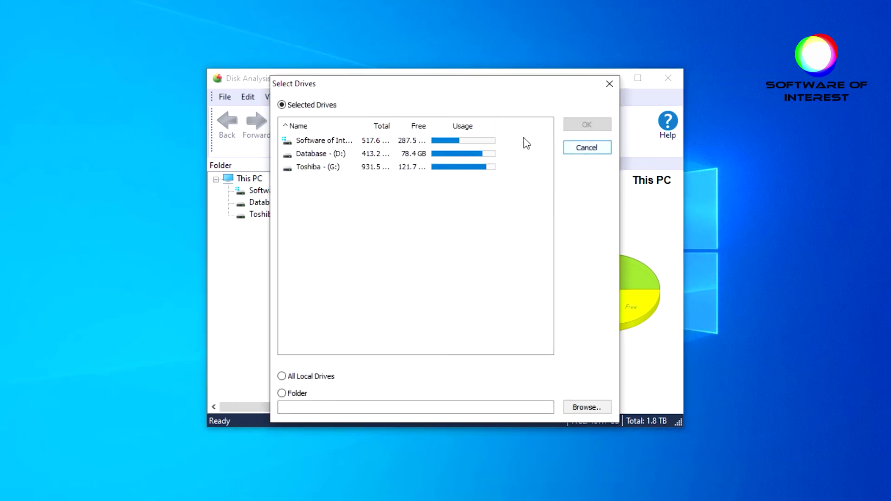
{"action": "left_click", "coordinate": [338, 142]}
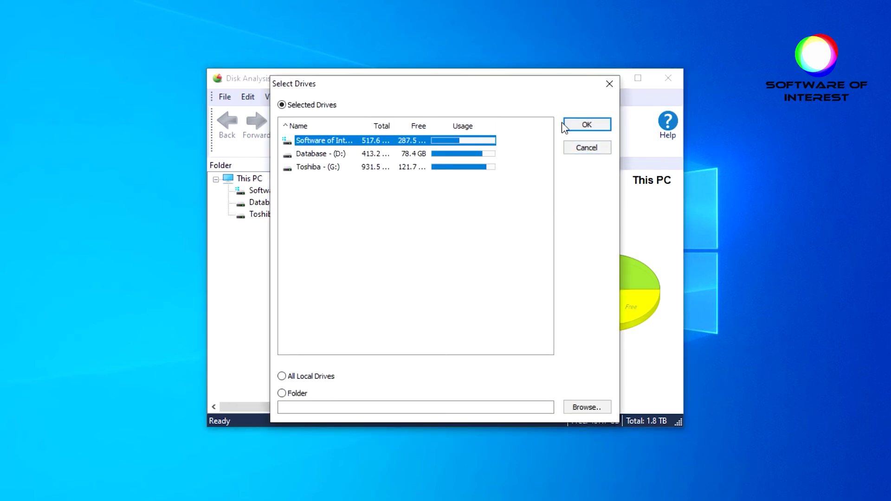
{"action": "left_click", "coordinate": [580, 125]}
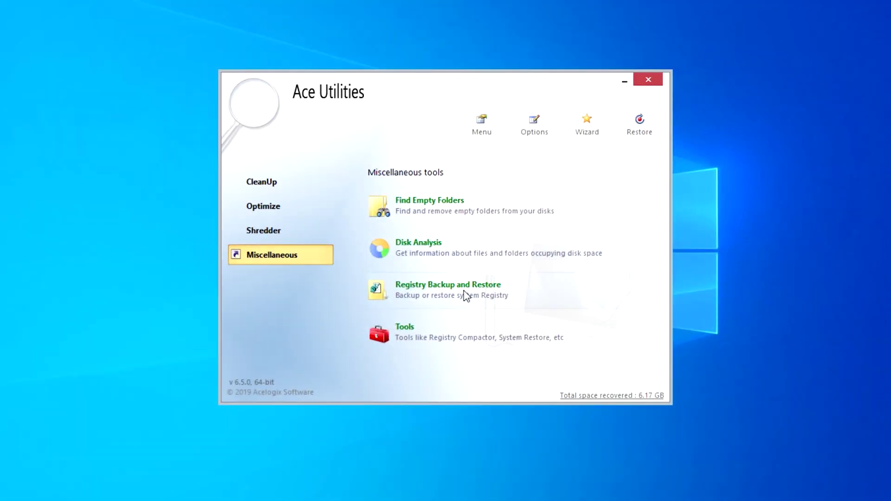
View Registry Backup and Restore, and analyze the registry with Registry Compactor, comparing current and compact sizes and aborting the optimization.
{"action": "left_click", "coordinate": [467, 296]}
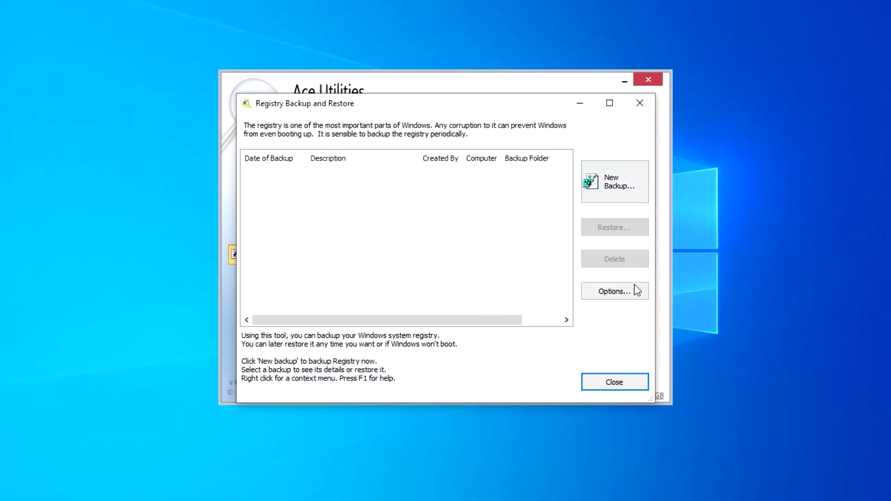
{"action": "left_click", "coordinate": [597, 383]}
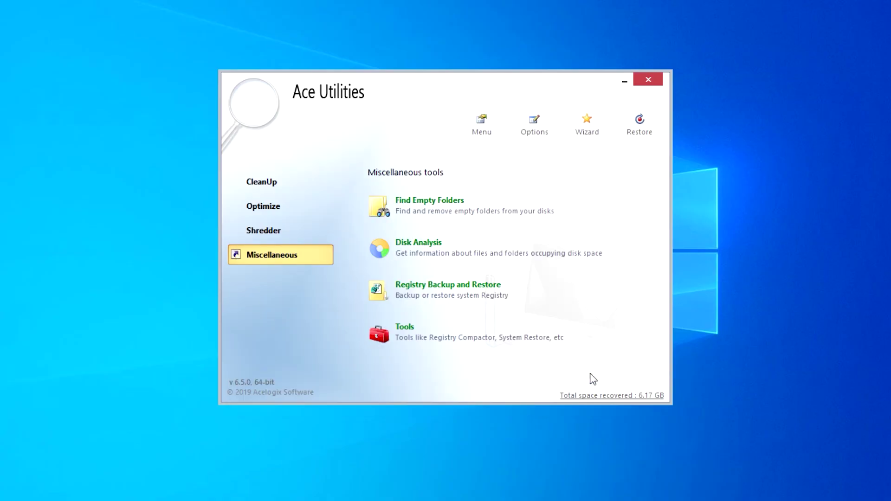
{"action": "left_click", "coordinate": [528, 341]}
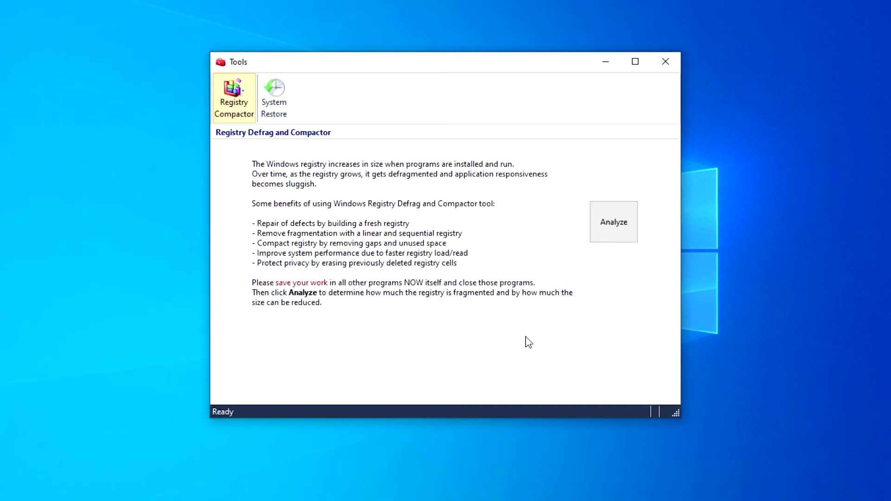
{"action": "left_click", "coordinate": [623, 217]}
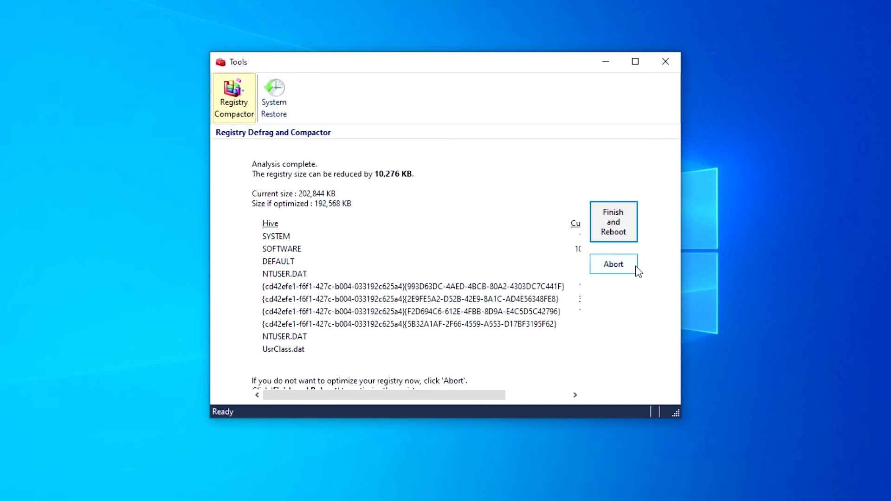
{"action": "left_click", "coordinate": [557, 397]}
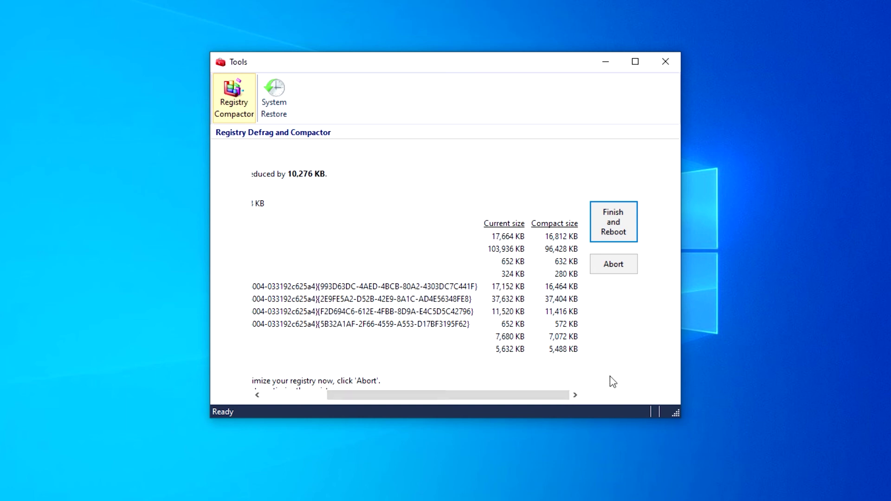
{"action": "left_click", "coordinate": [626, 261]}
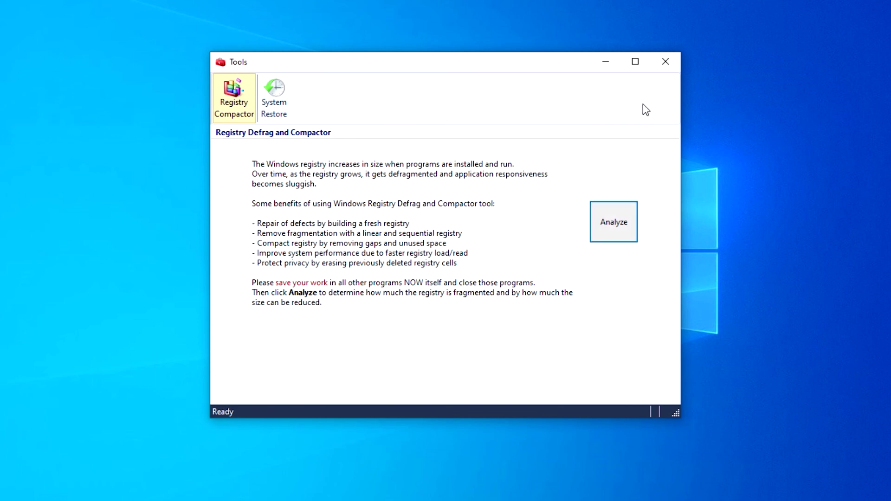
{"action": "left_click", "coordinate": [666, 61]}
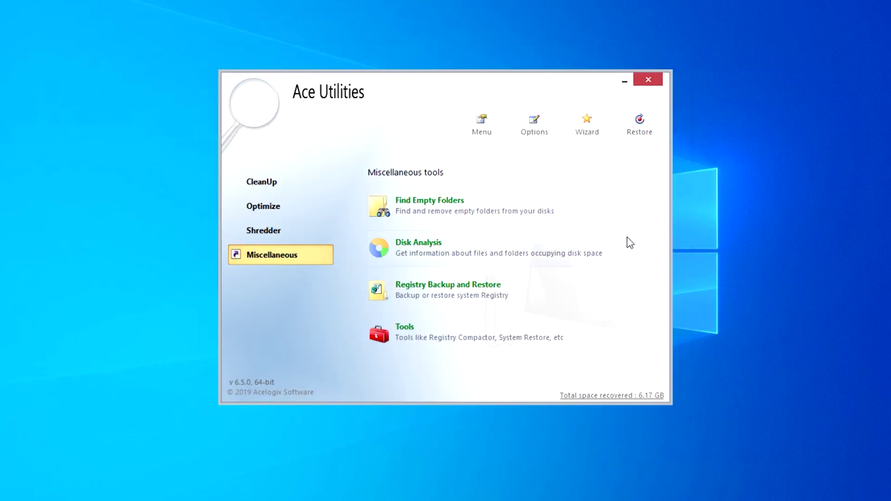
Review which tools the 1-Click Cleanup wizard is set to run, without starting the cleanup.
{"action": "left_click", "coordinate": [590, 132]}
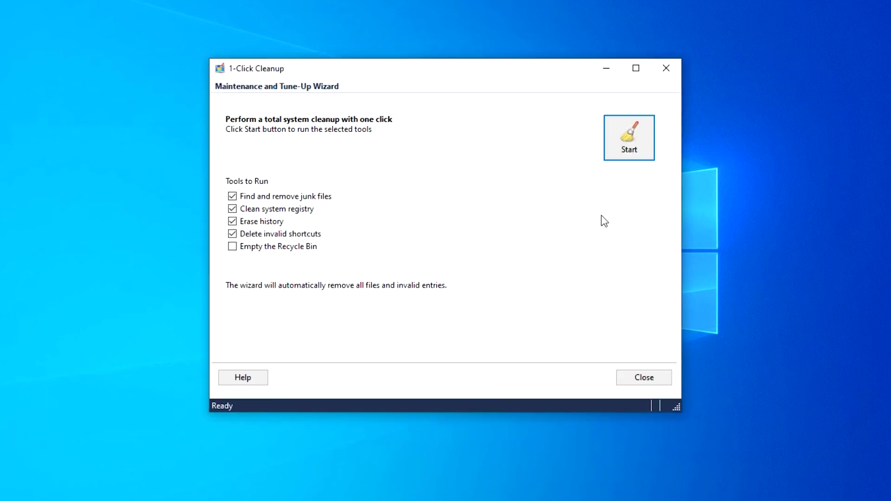
{"action": "left_click", "coordinate": [670, 377]}
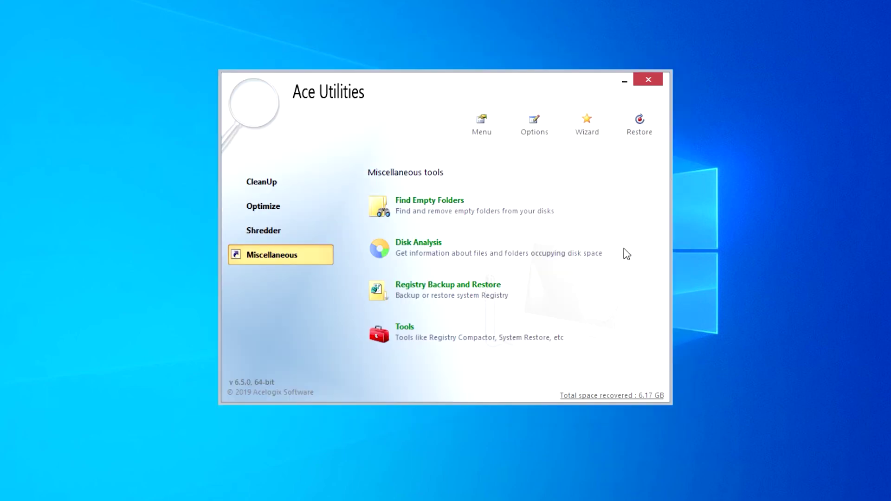
Examine the program options for Miscellaneous, Erase History, View, Automate, Auto-Start Manager, Erase, Ignore List Editor, Scheduled Cleanup and Jump List.
{"action": "left_click", "coordinate": [535, 128]}
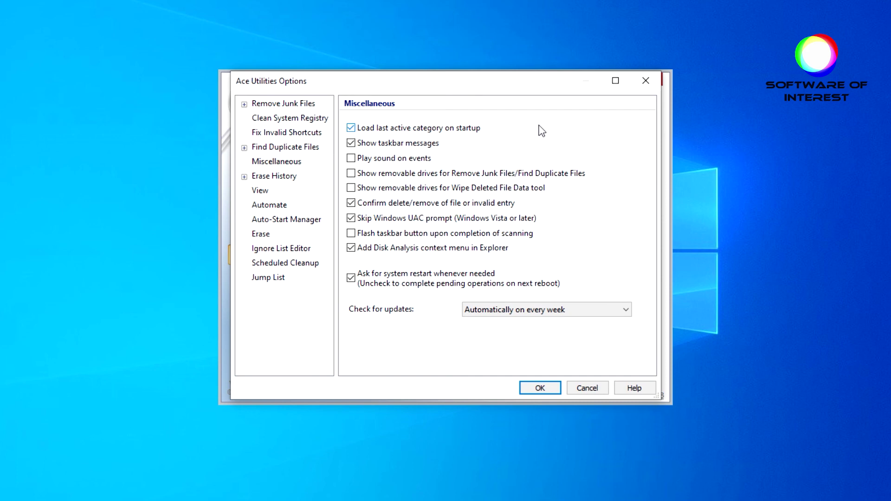
{"action": "left_click", "coordinate": [276, 177]}
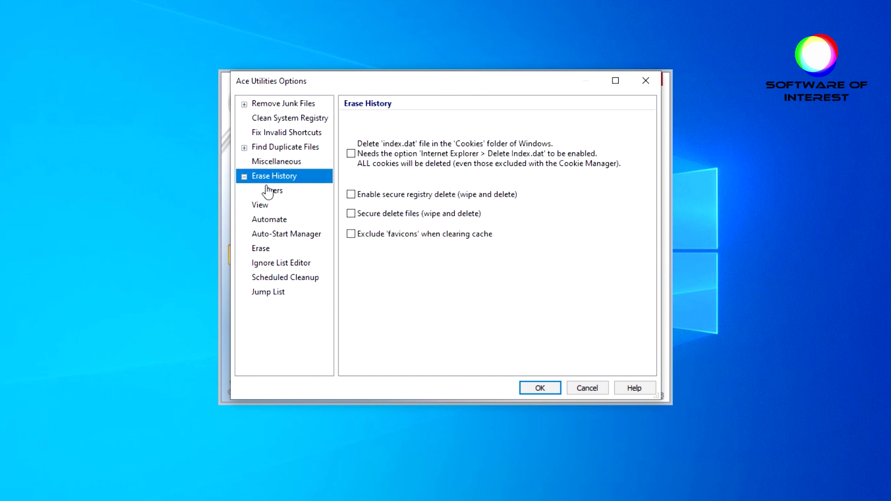
{"action": "left_click", "coordinate": [265, 191]}
{"action": "left_click", "coordinate": [262, 205]}
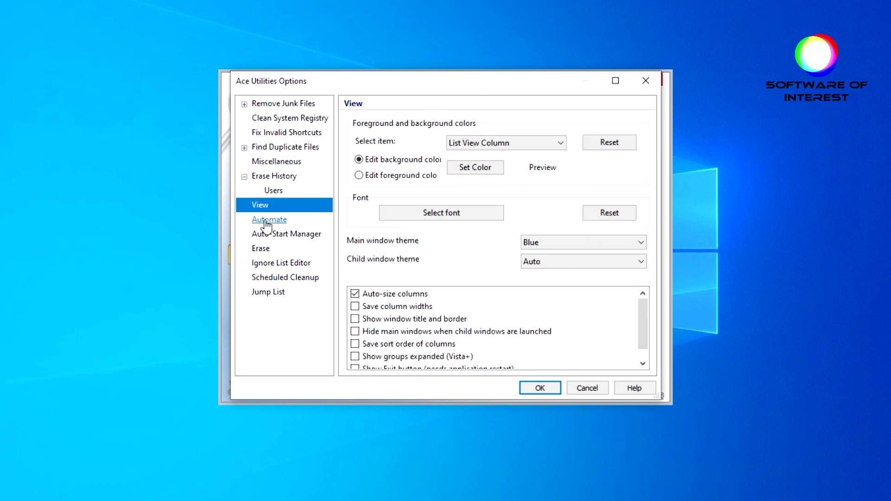
{"action": "left_click", "coordinate": [268, 221]}
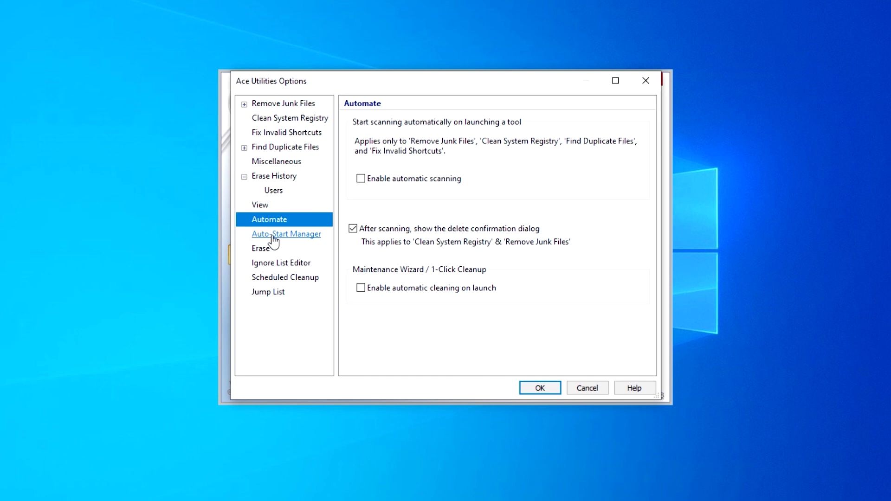
{"action": "left_click", "coordinate": [274, 237]}
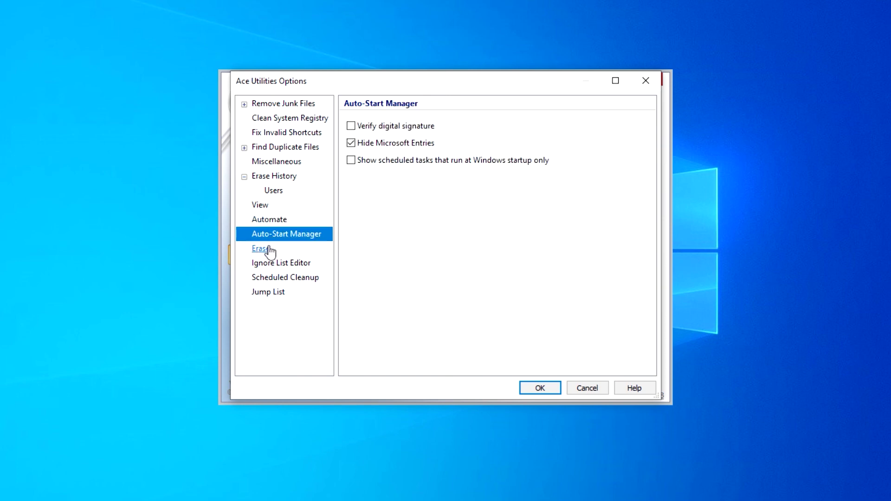
{"action": "left_click", "coordinate": [260, 249]}
{"action": "left_click", "coordinate": [281, 263]}
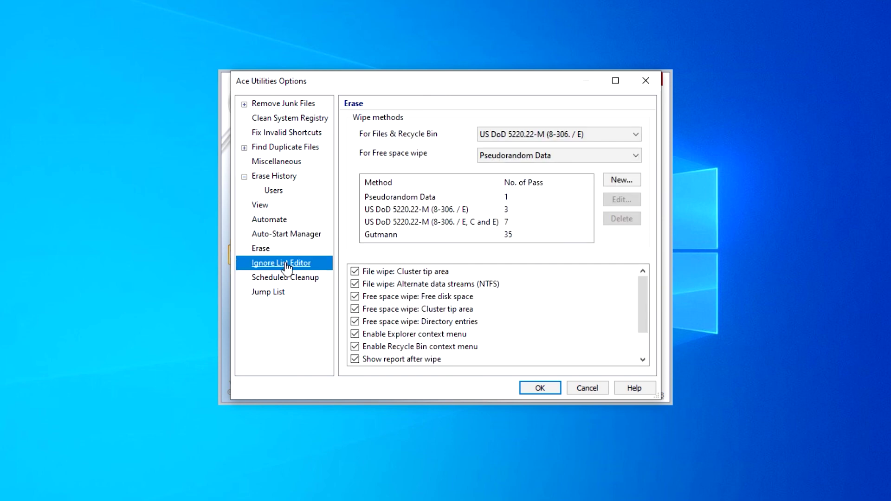
{"action": "left_click", "coordinate": [281, 278]}
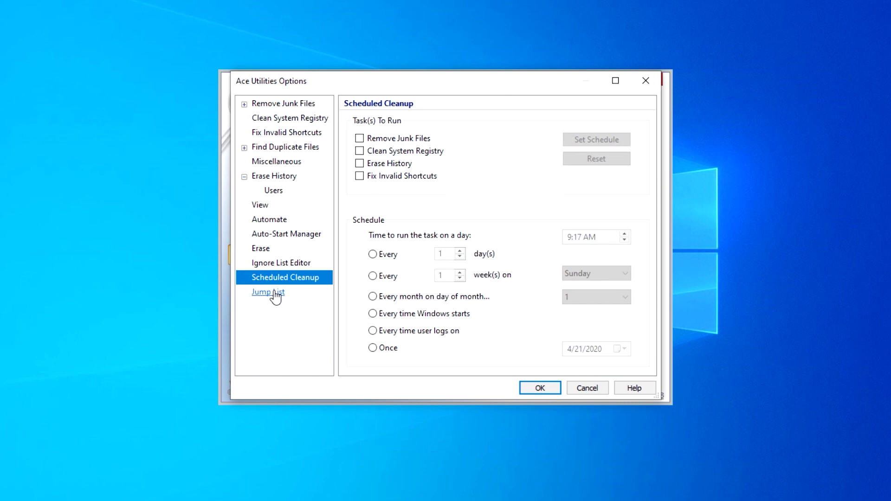
{"action": "left_click", "coordinate": [275, 293]}
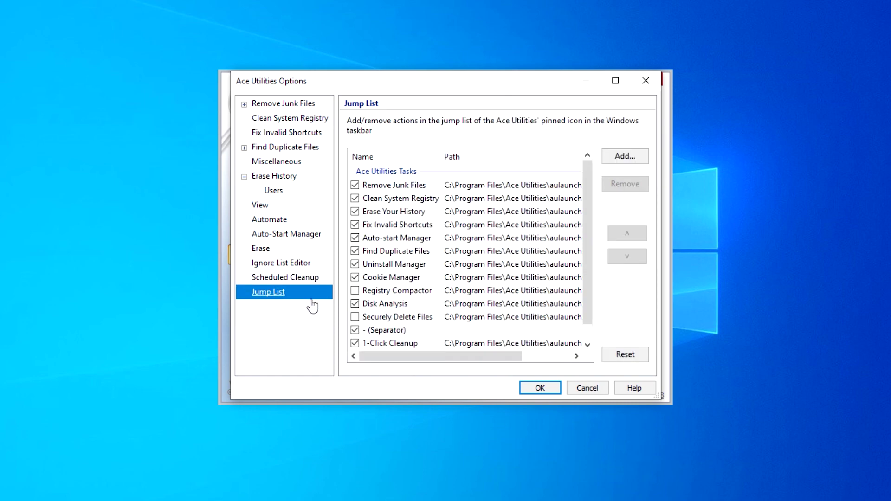
{"action": "left_click", "coordinate": [539, 388]}
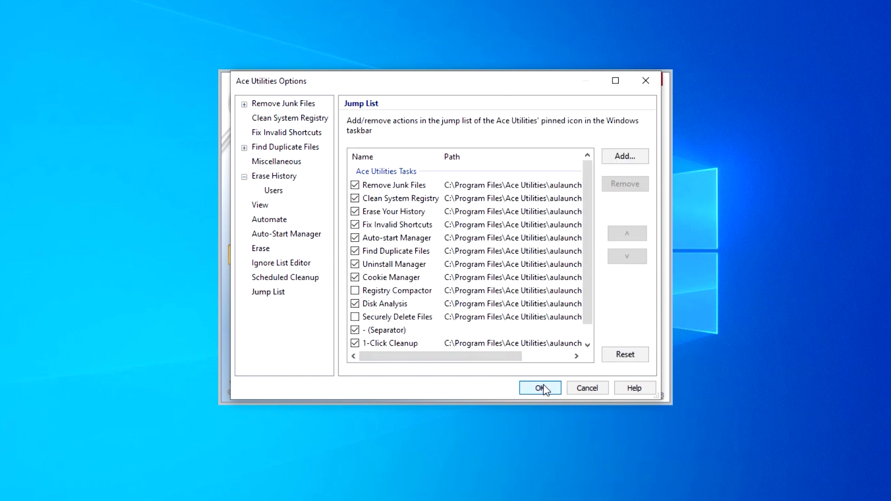